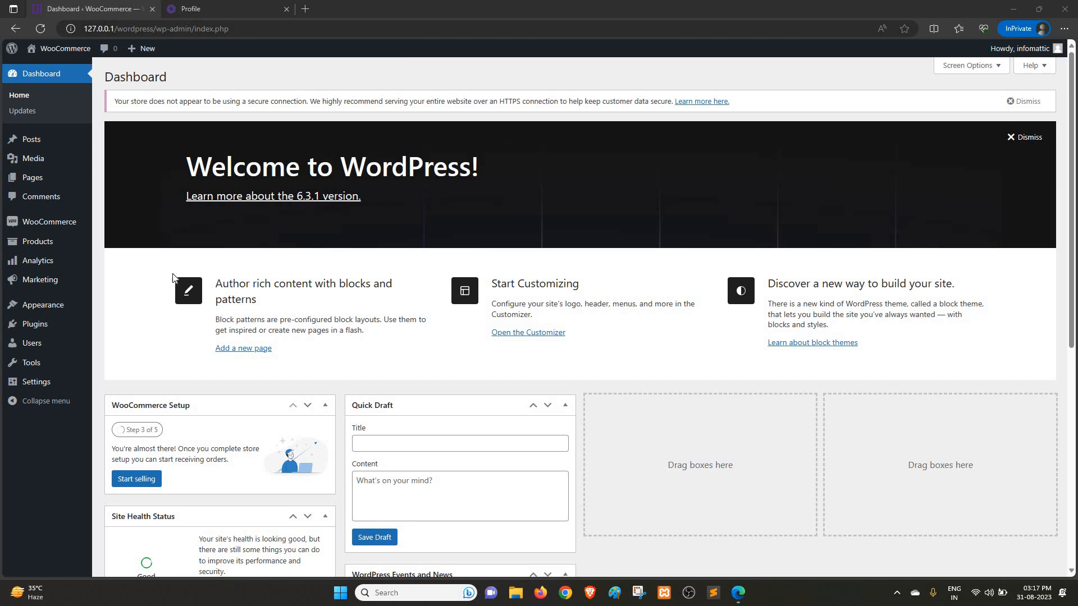
# Step: Open the Integration Kit page from the API Credentials section of the 2Pay profile in a new tab
pyautogui.click(212, 9)
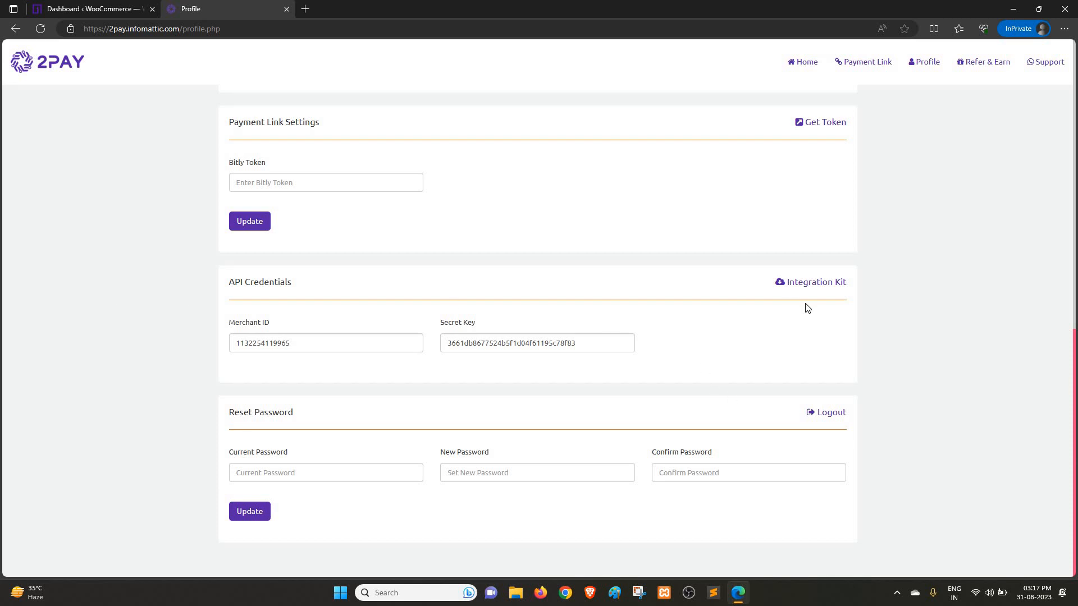
pyautogui.rightClick(801, 285)
pyautogui.click(819, 298)
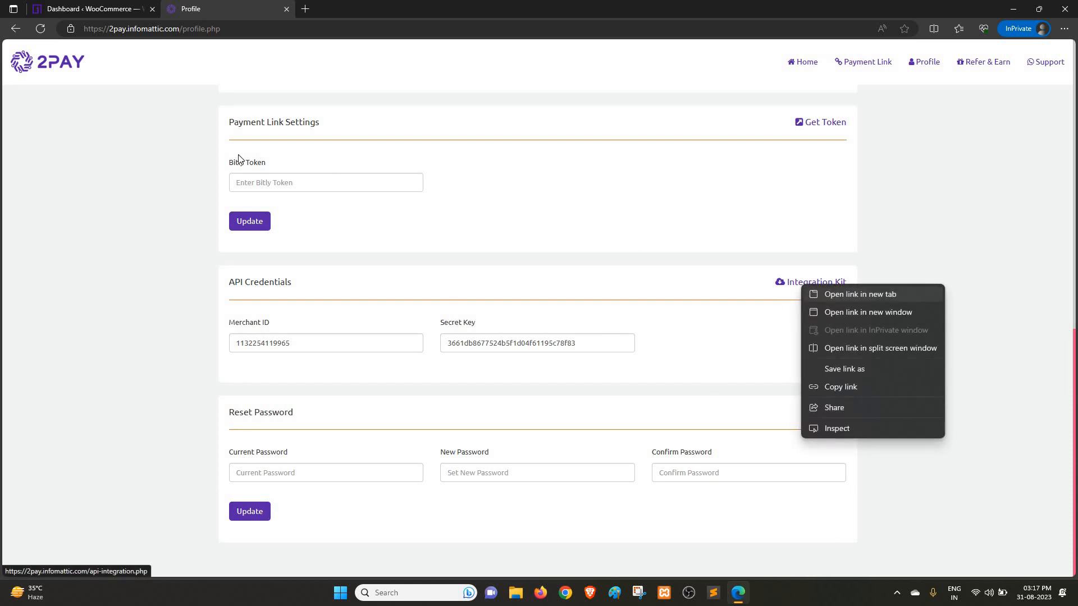
pyautogui.hotkey('ctrl', 'Tab')
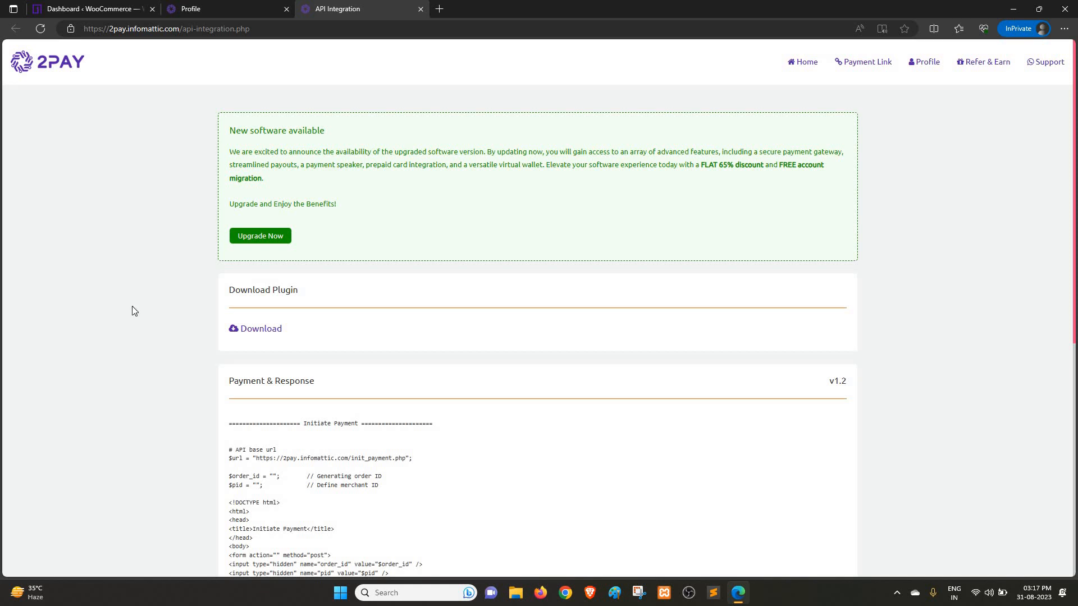
# Step: Switch back to the WordPress dashboard and open the upload form for adding a new plugin
pyautogui.click(226, 9)
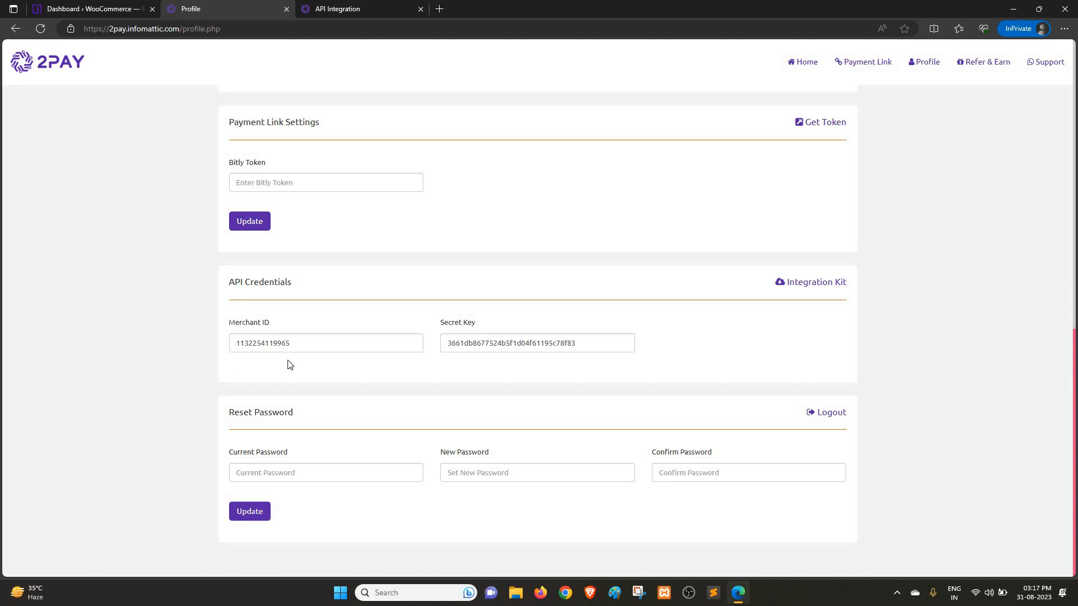
pyautogui.click(67, 8)
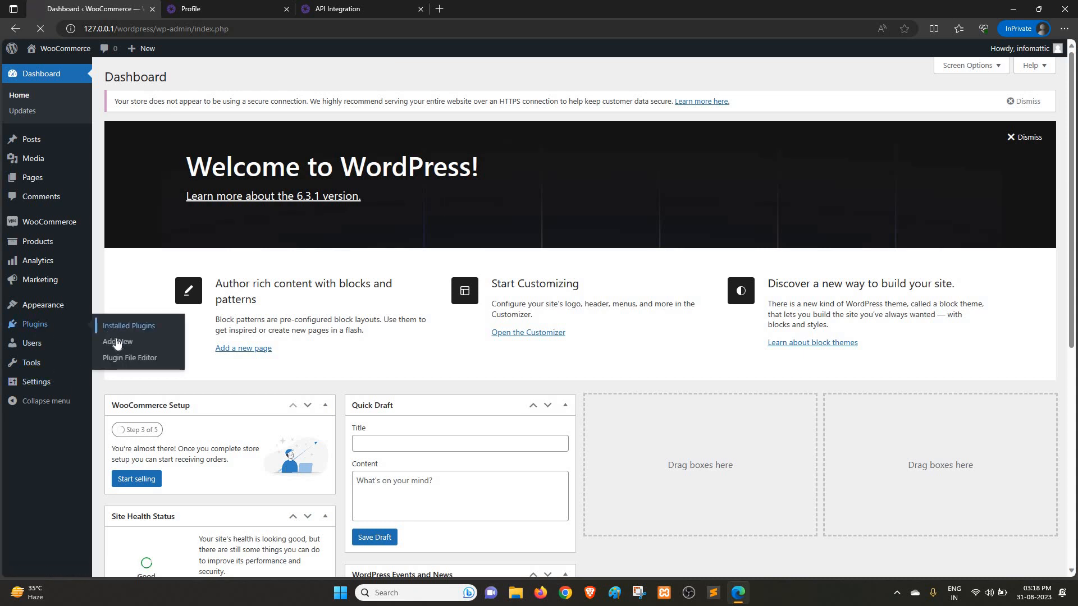
pyautogui.click(112, 331)
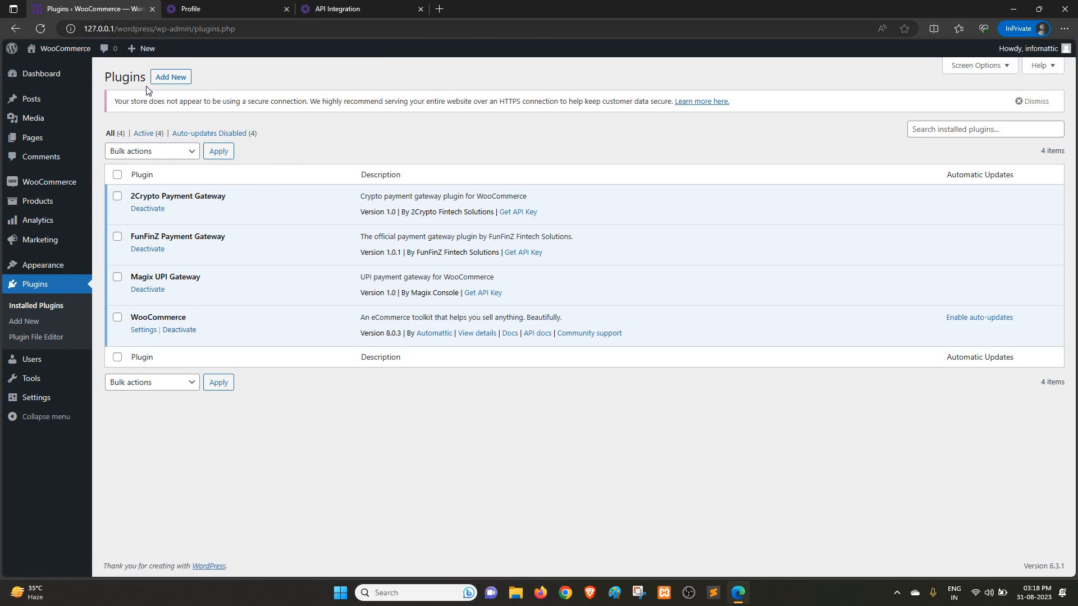
pyautogui.click(178, 84)
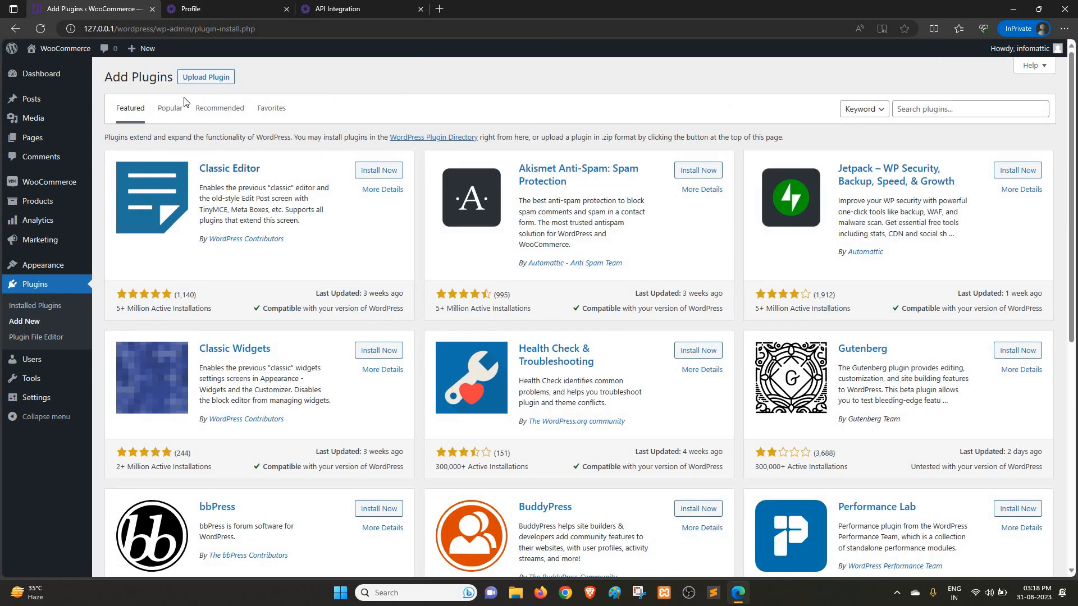
pyautogui.click(213, 82)
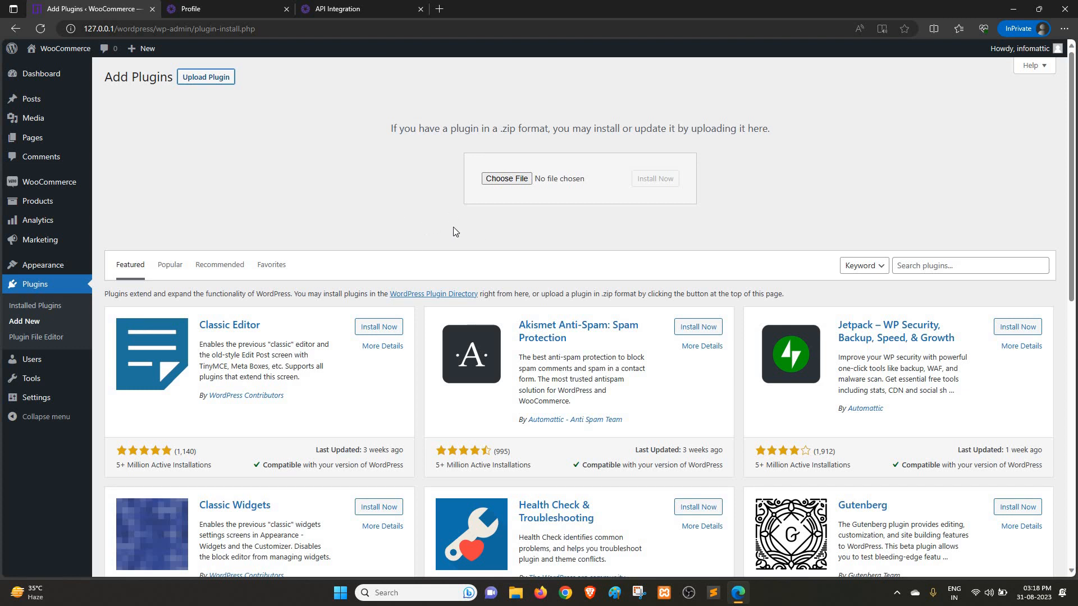
# Step: Install the plugin from the file 2pay-upi-plugin.zip and activate it
pyautogui.click(505, 179)
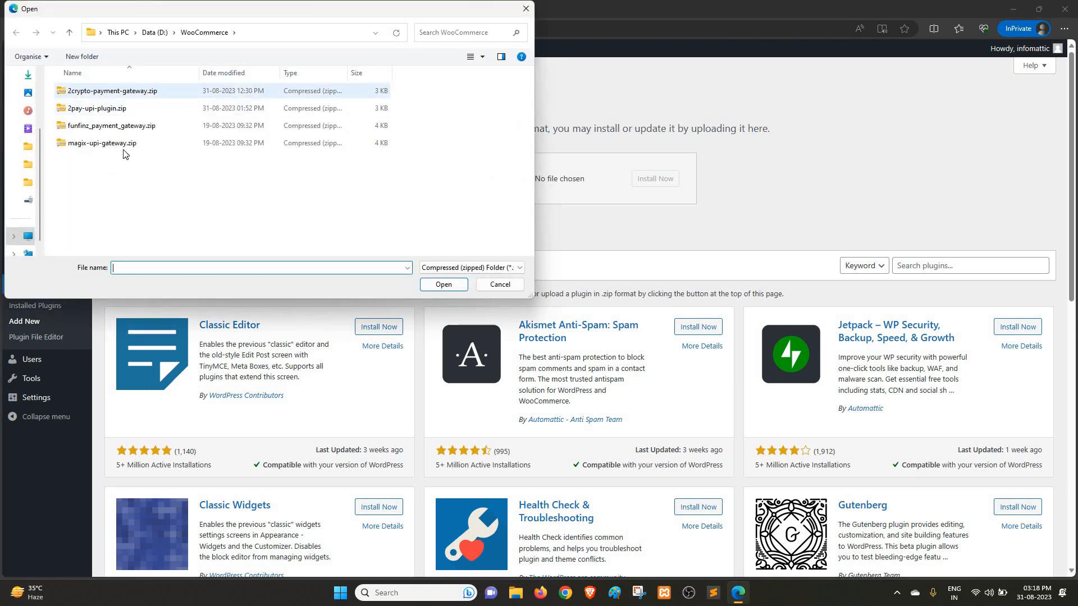
pyautogui.click(100, 110)
pyautogui.click(432, 285)
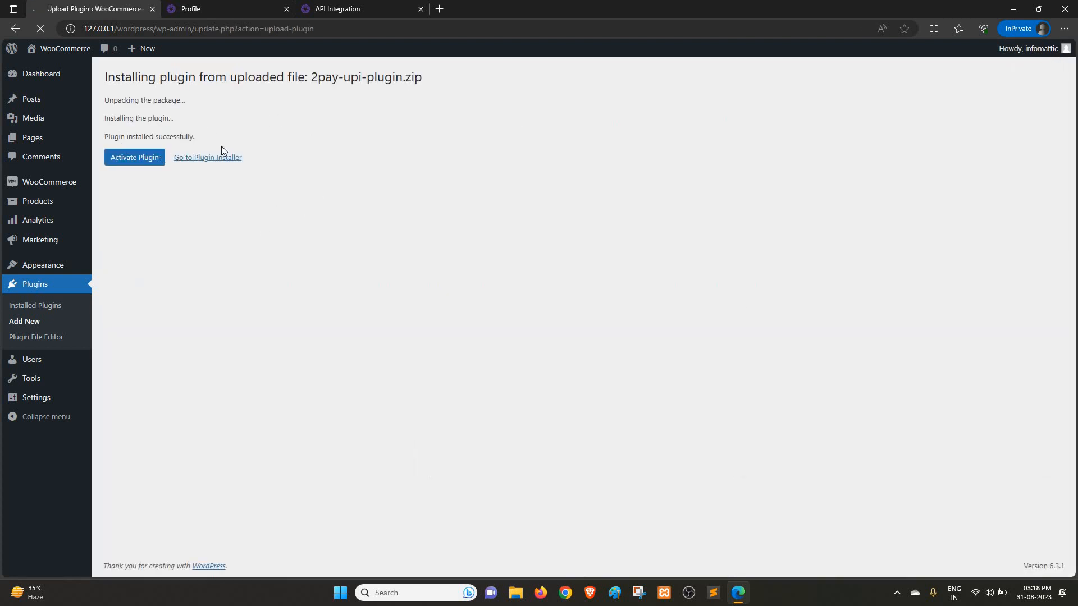
pyautogui.click(135, 159)
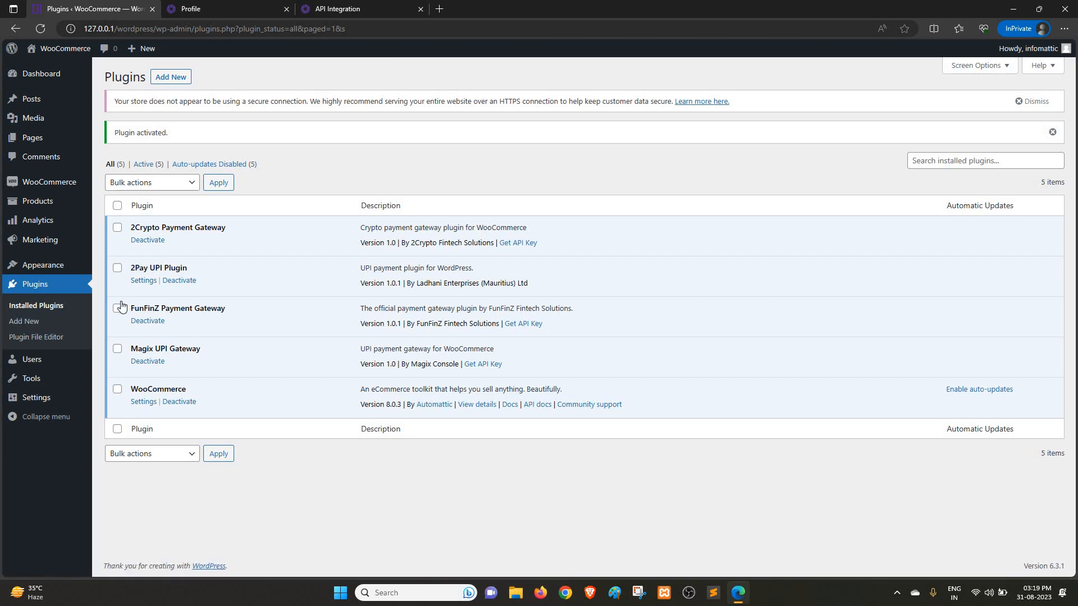
# Step: Open the 2Pay UPI Settings in WordPress and copy the merchant ID from the API Credentials in the 2Pay profile
pyautogui.moveTo(35, 400)
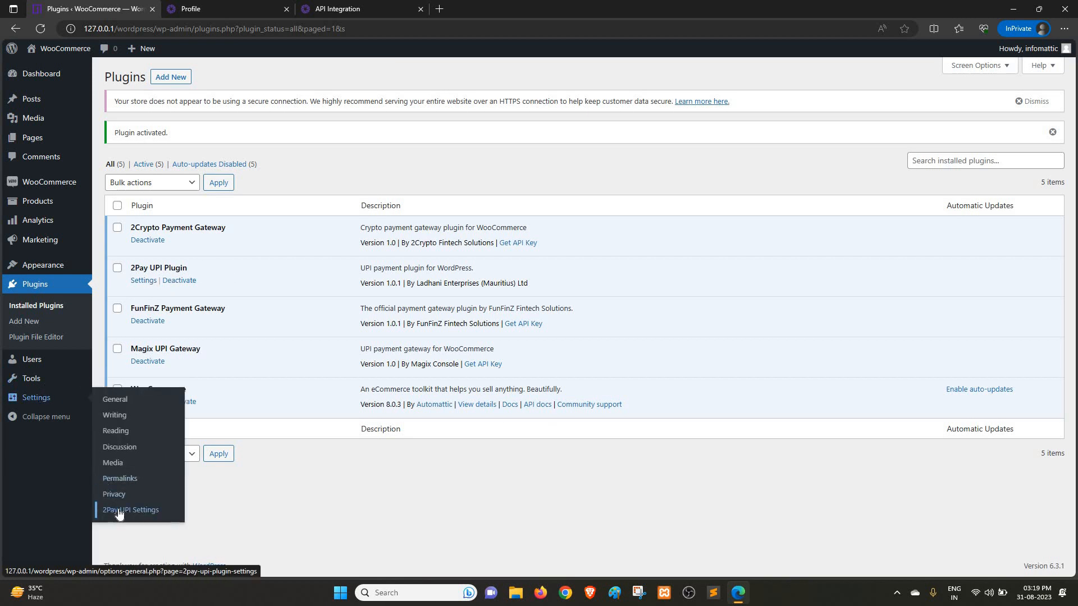
pyautogui.click(118, 510)
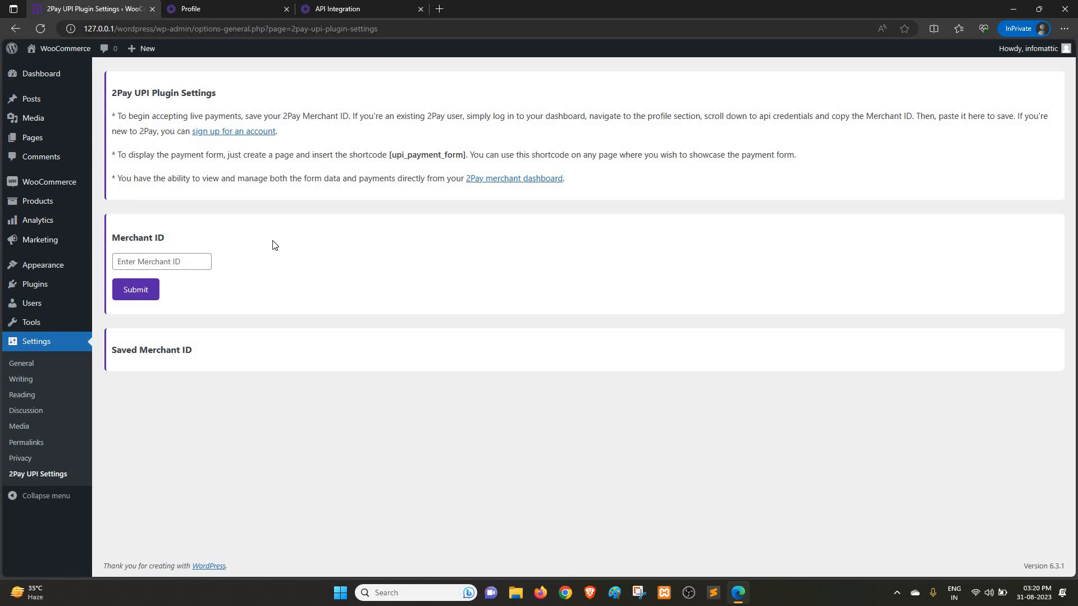
pyautogui.click(225, 8)
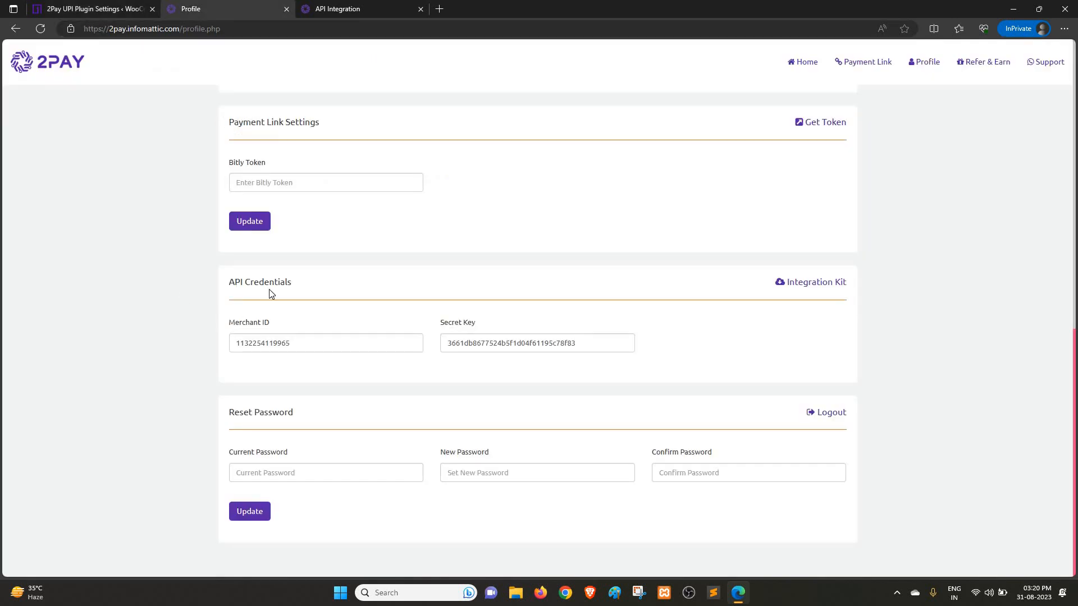
pyautogui.doubleClick(264, 345)
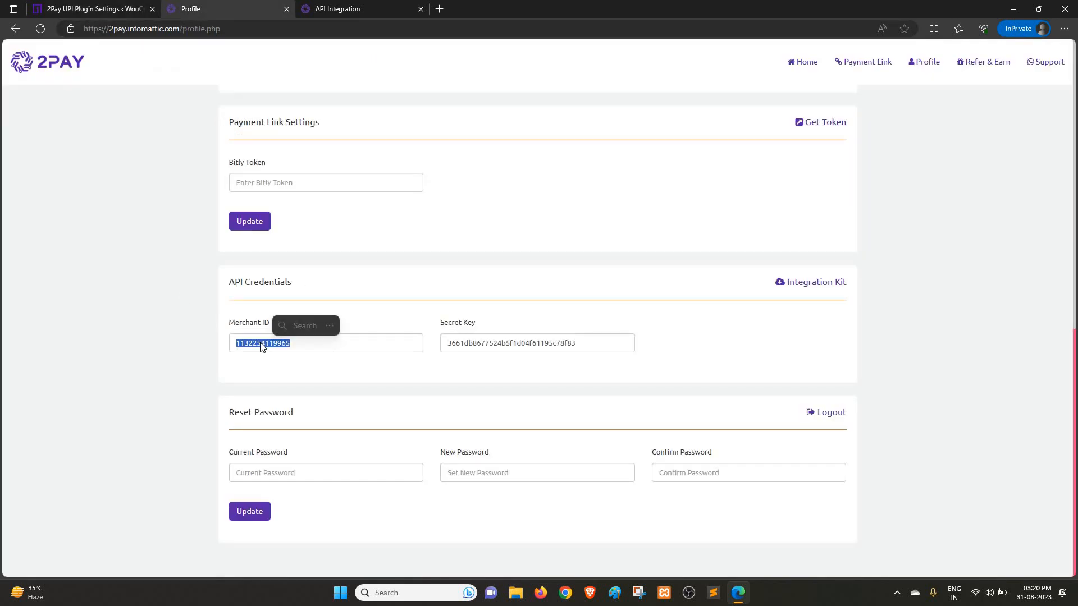
pyautogui.rightClick(261, 344)
pyautogui.click(286, 354)
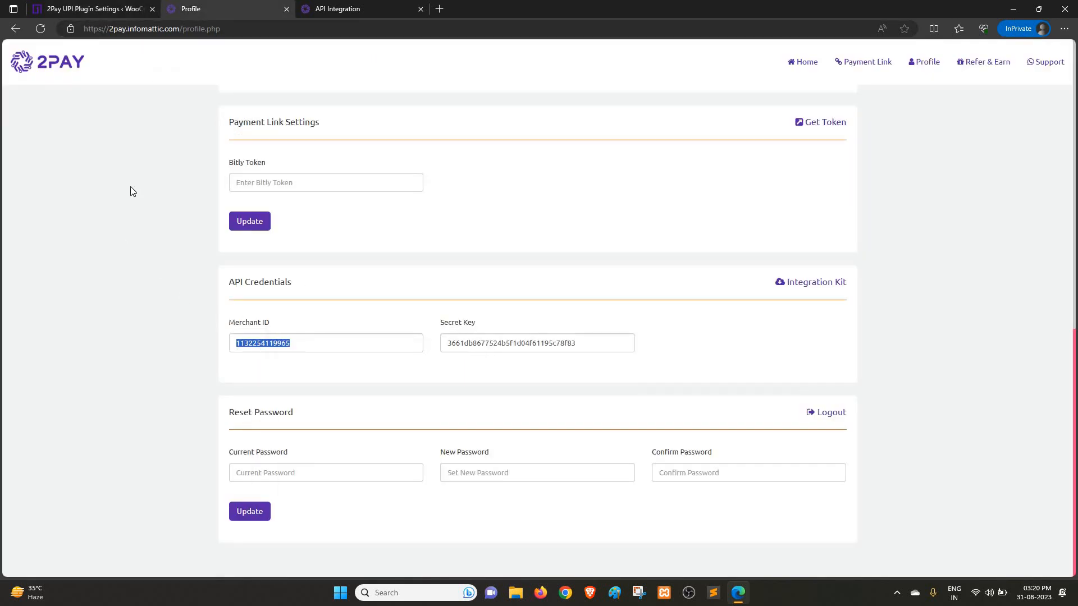
# Step: Paste the copied merchant ID into the 2Pay UPI plugin settings and submit it
pyautogui.click(110, 10)
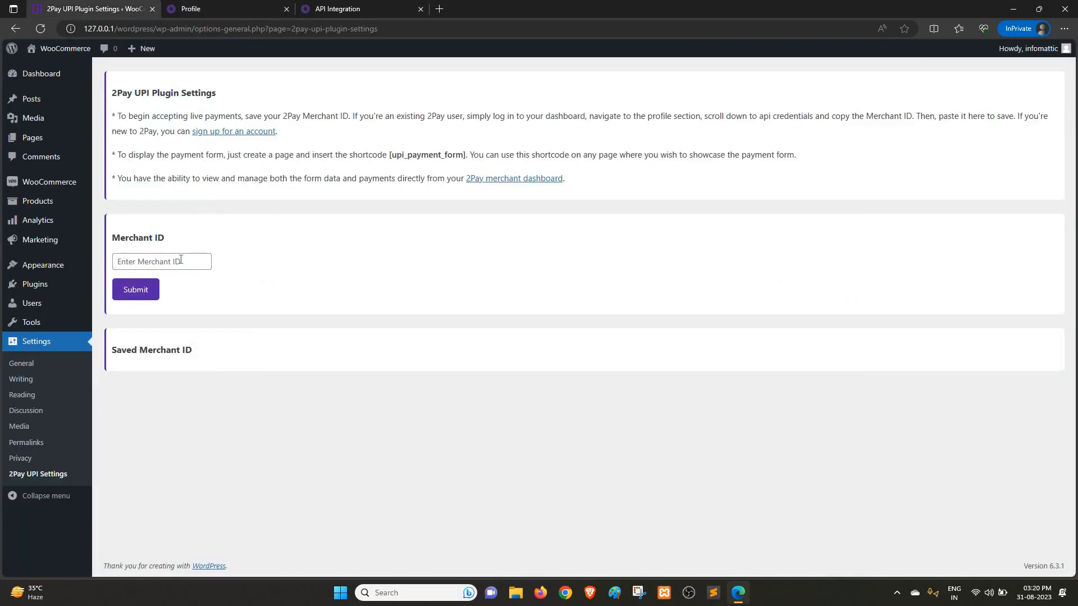
pyautogui.click(181, 260)
pyautogui.hotkey('ctrl', 'v')
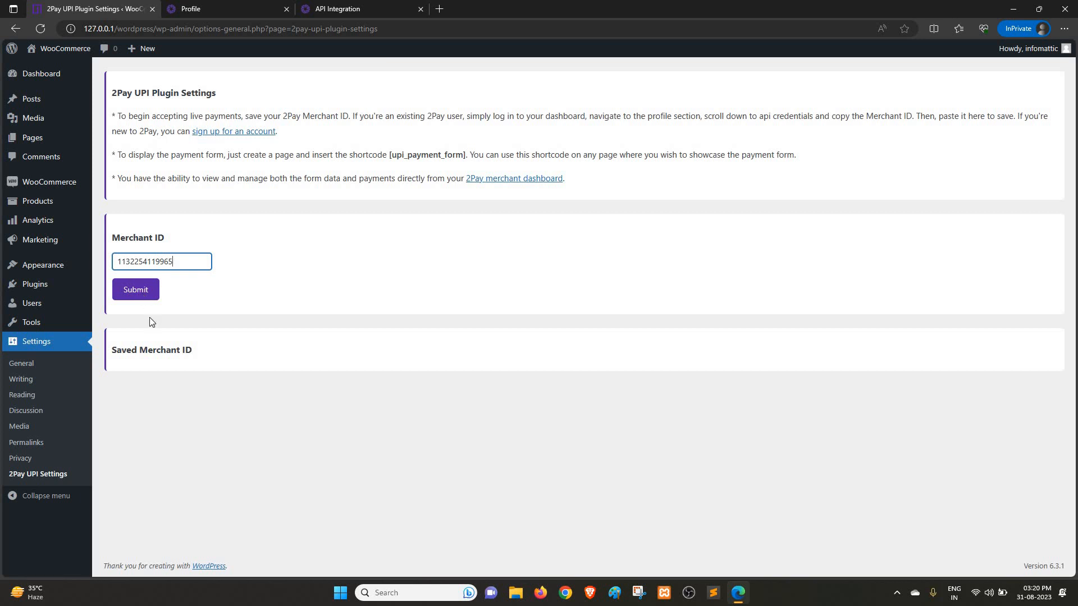
pyautogui.press('Return')
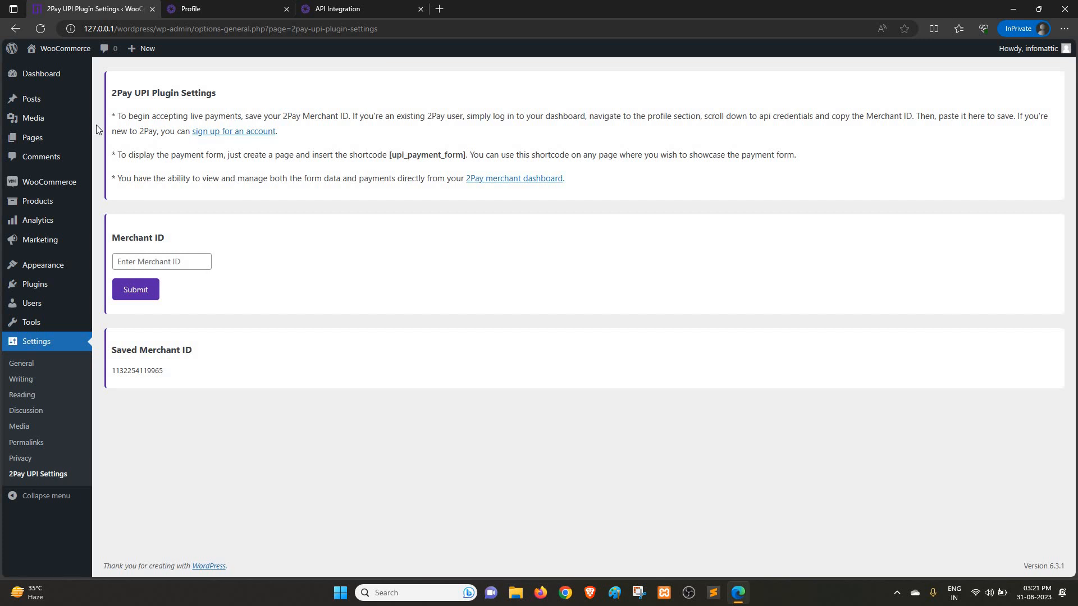
# Step: Create a new WordPress page in a separate tab and title it "UPI Payment"
pyautogui.moveTo(142, 51)
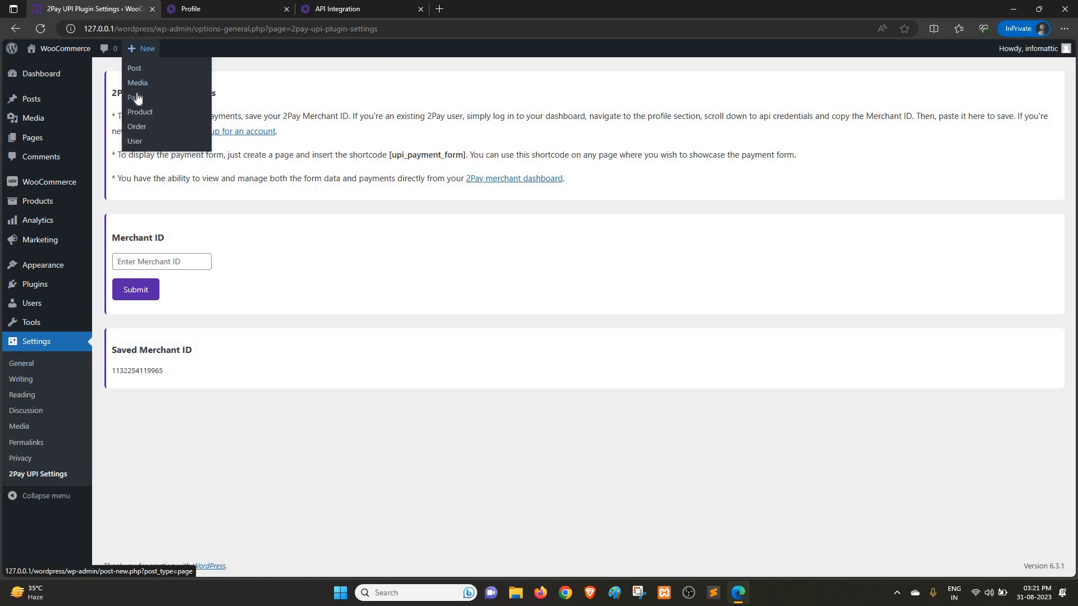
pyautogui.rightClick(135, 98)
pyautogui.click(166, 106)
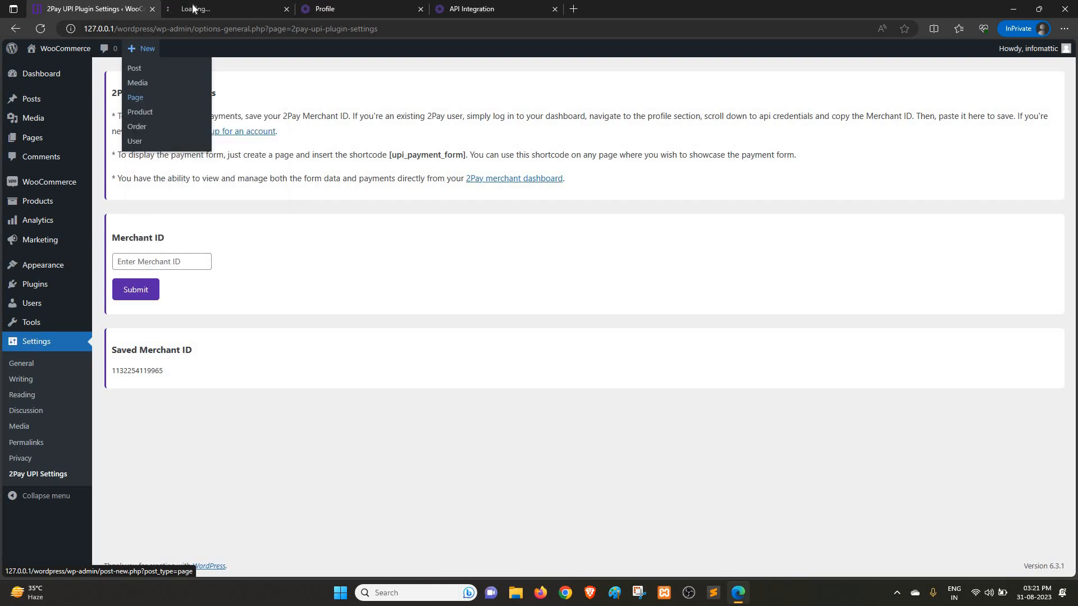
pyautogui.hotkey('ctrl', 'Tab')
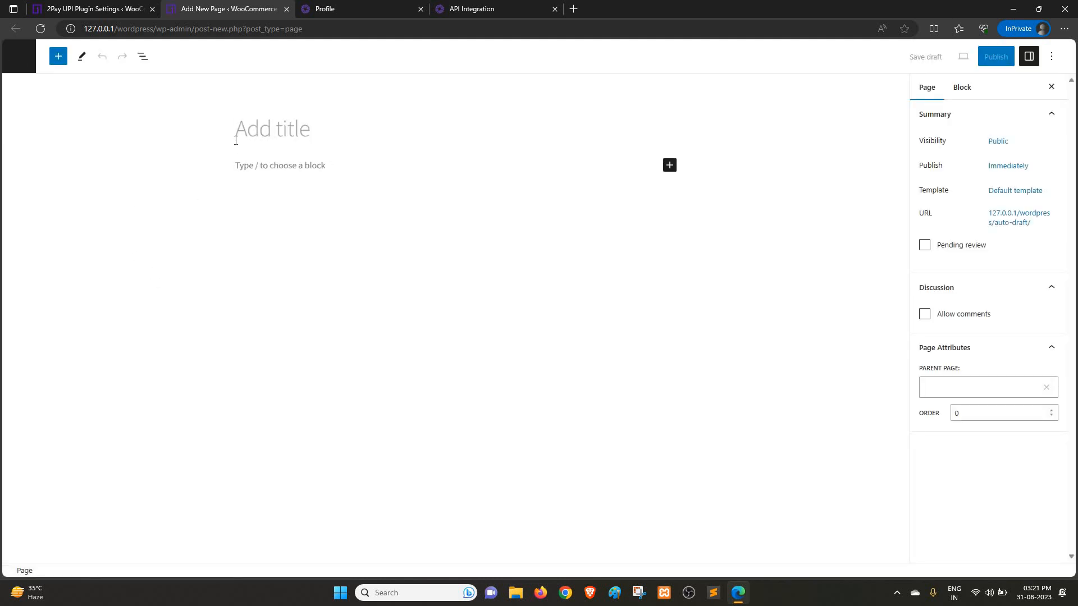
pyautogui.write('UPi Payment')
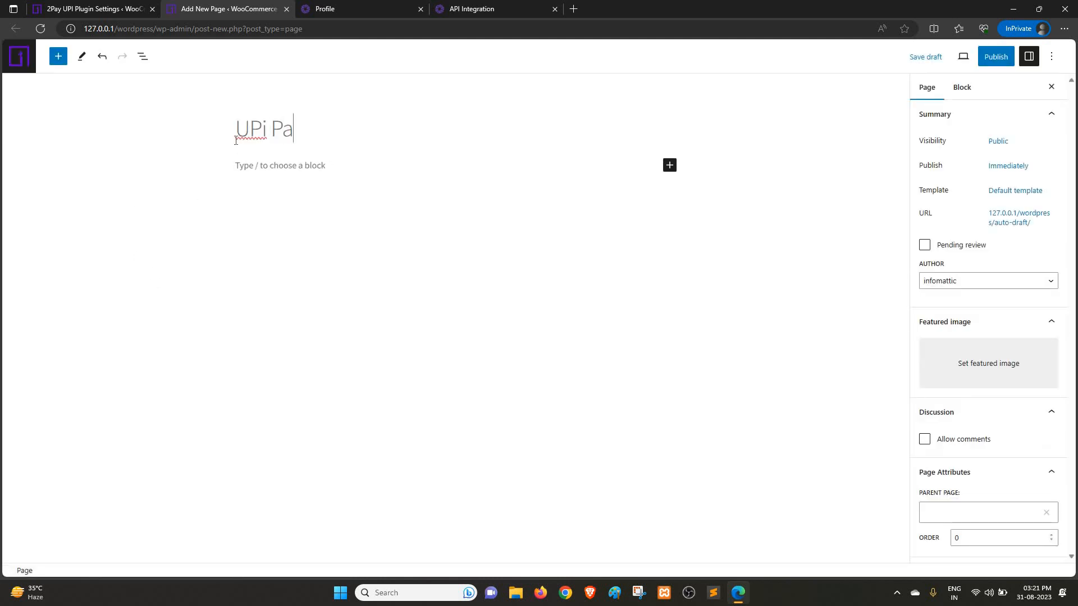
pyautogui.click(267, 132)
pyautogui.press('BackSpace')
pyautogui.write('I')
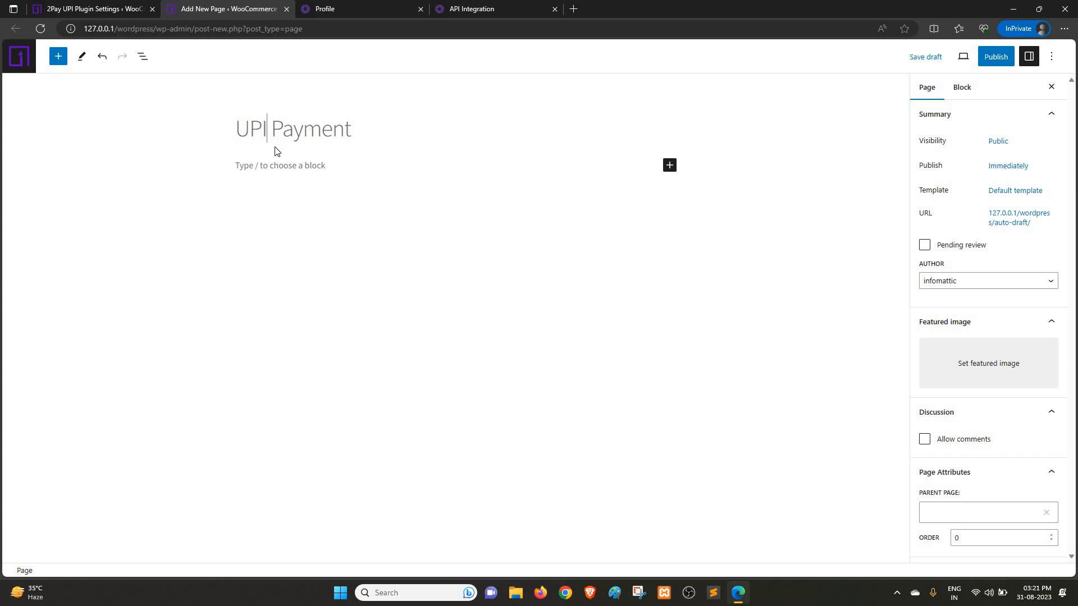
# Step: Write the paragraph "This is a upi payment form" under the page title and add an empty paragraph below it
pyautogui.click(277, 164)
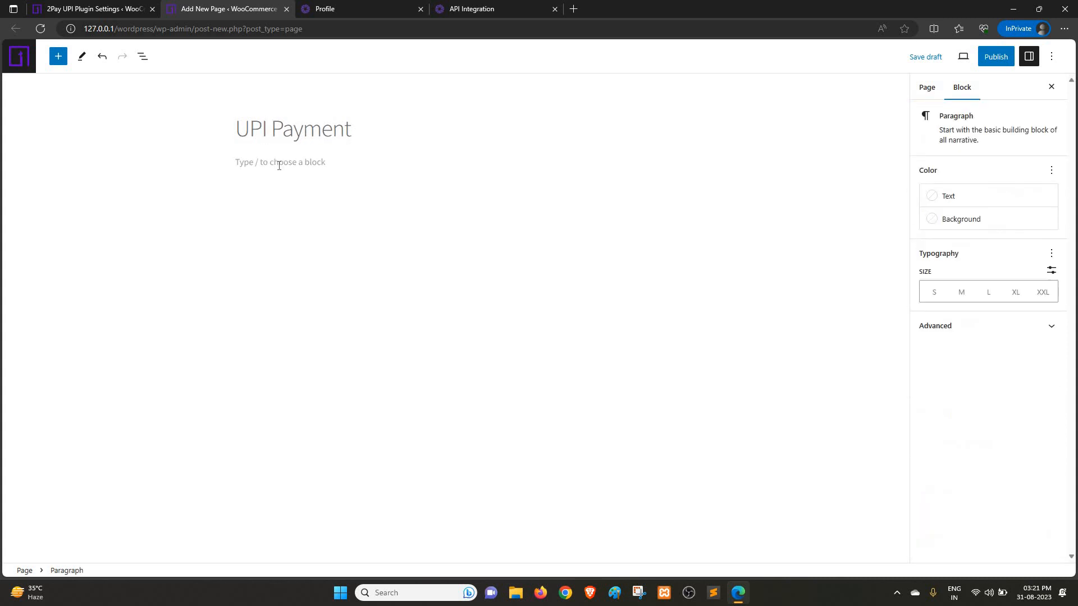
pyautogui.write('This is a upi payment form')
pyautogui.click(279, 166)
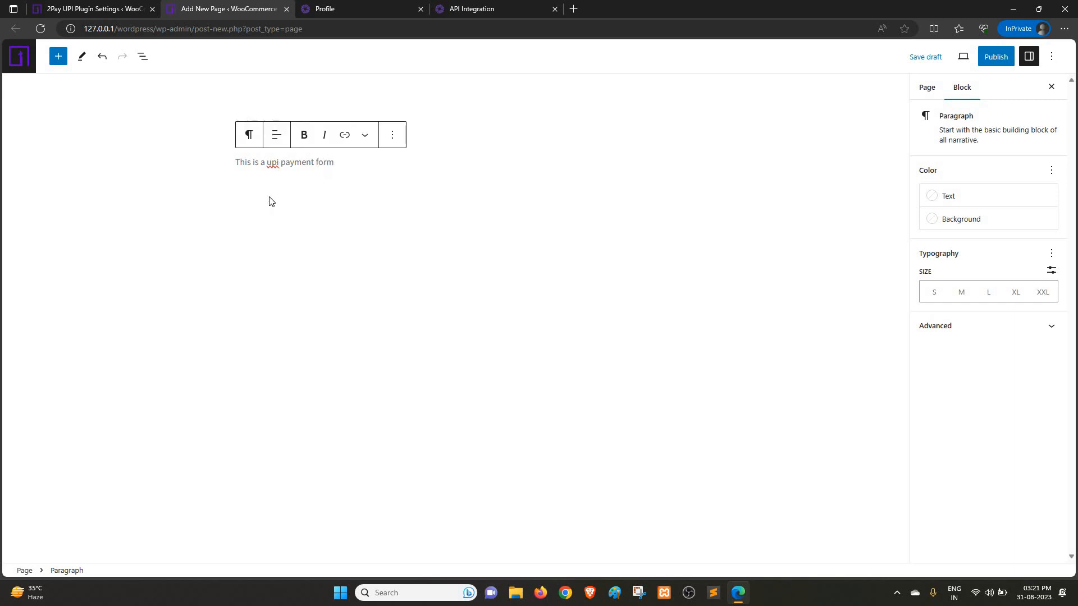
pyautogui.press('End')
pyautogui.press('Return')
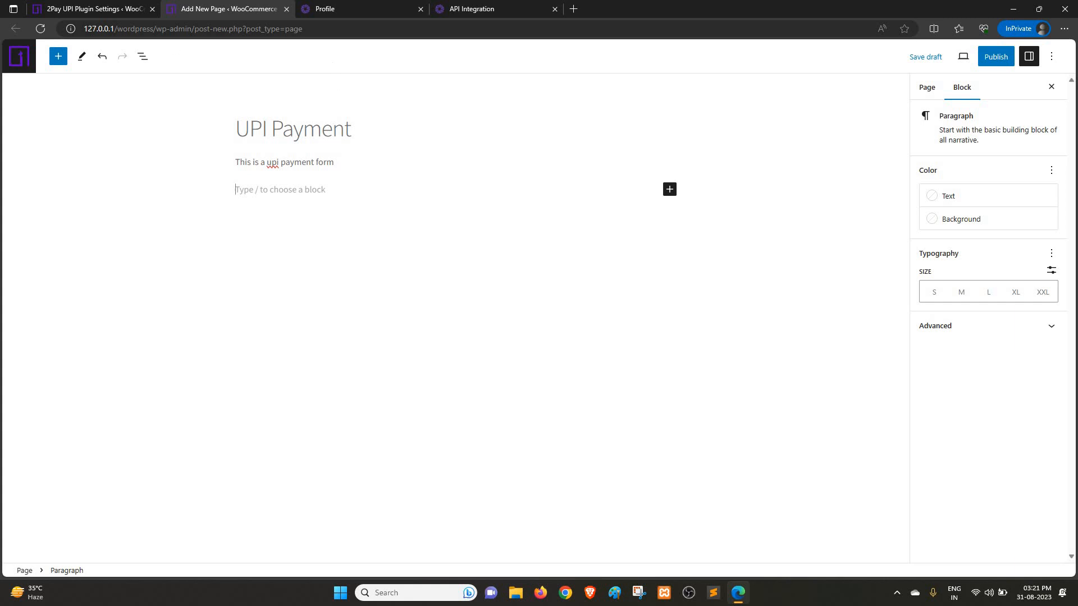
# Step: Copy the shortcode [upi_payment_form] from the 2Pay UPI plugin settings and paste it into the page's empty paragraph
pyautogui.click(114, 6)
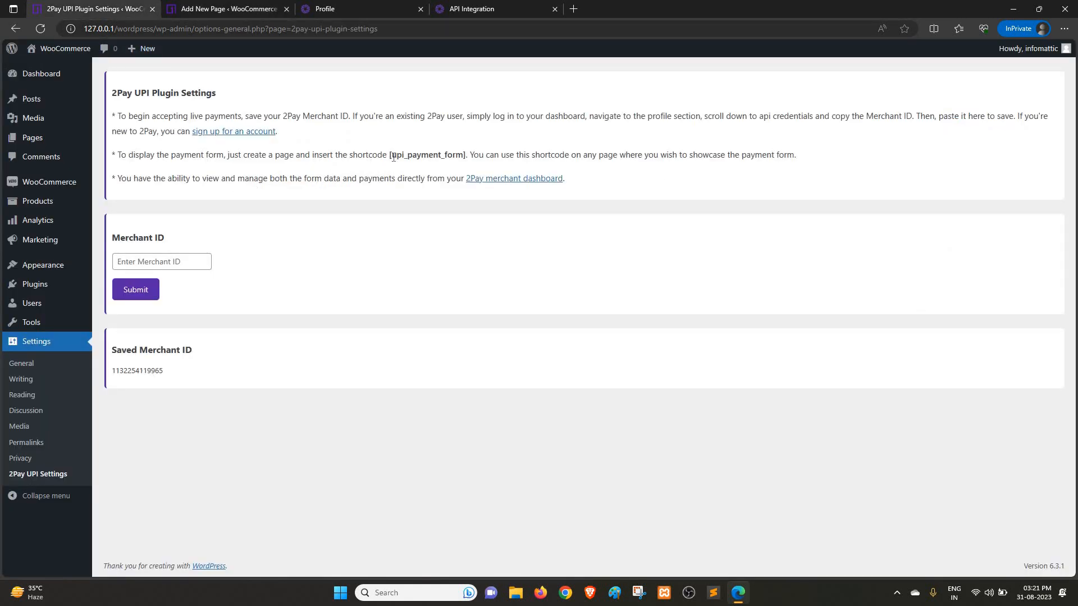
pyautogui.moveTo(389, 155); pyautogui.dragTo(466, 163)
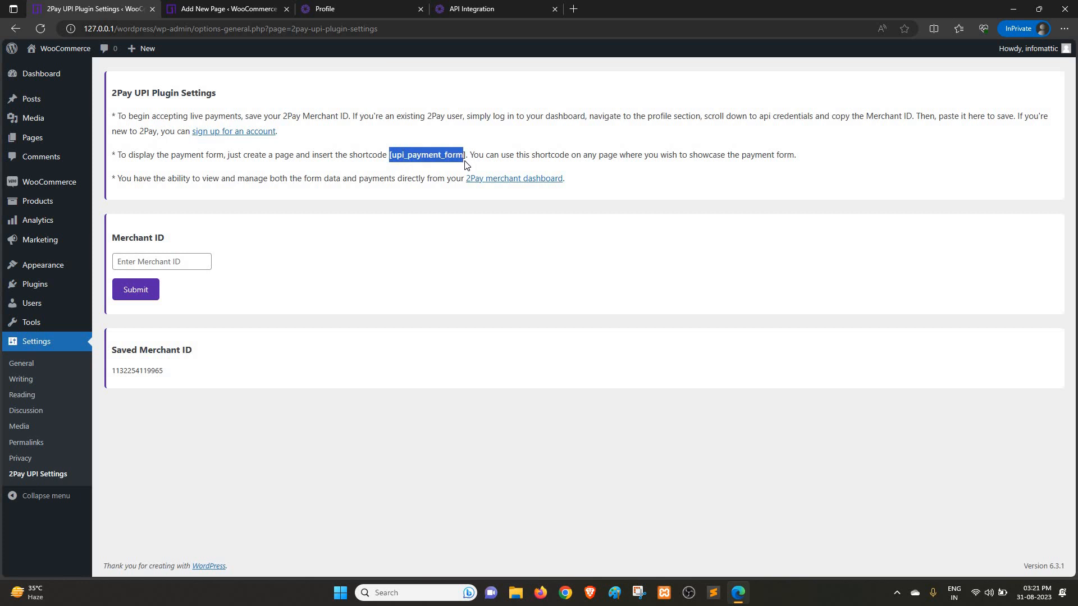
pyautogui.rightClick(439, 154)
pyautogui.click(456, 164)
pyautogui.click(217, 7)
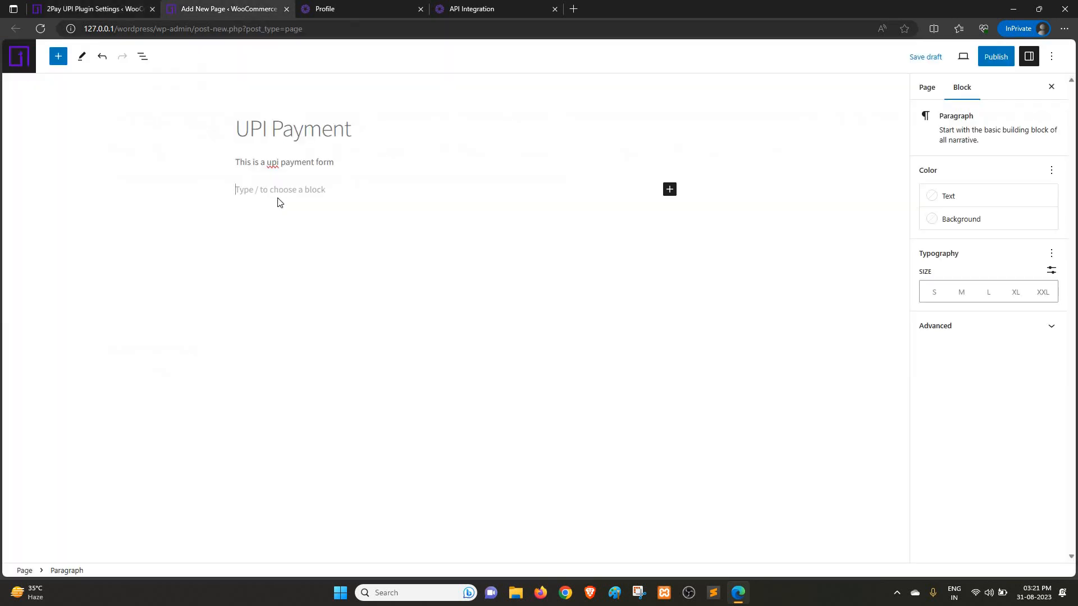
pyautogui.rightClick(264, 190)
pyautogui.click(297, 296)
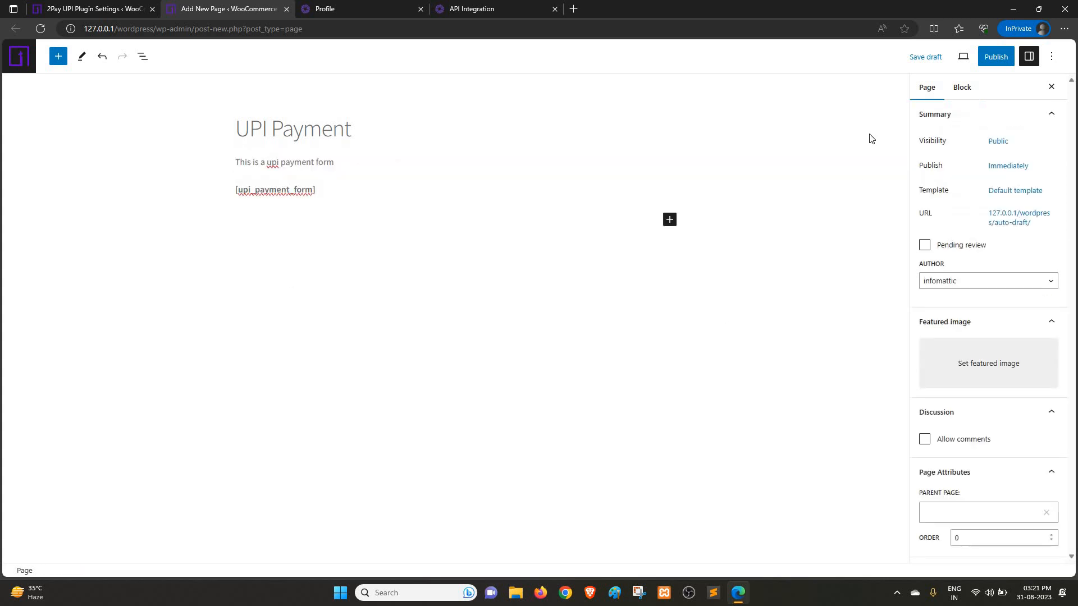
# Step: Publish the UPI Payment page and view its payment form on the live site
pyautogui.click(986, 63)
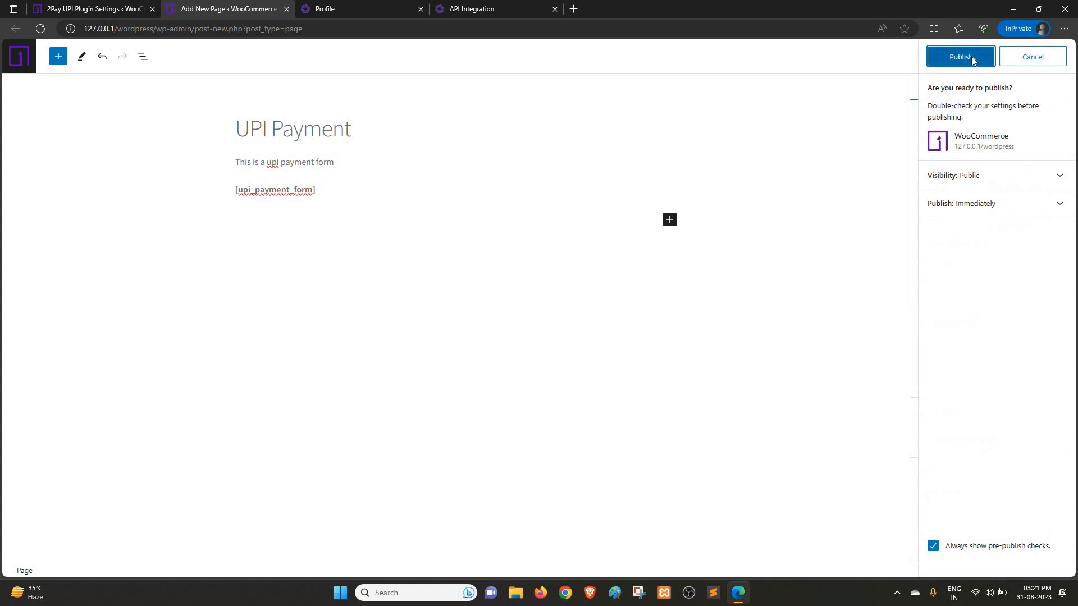
pyautogui.click(972, 56)
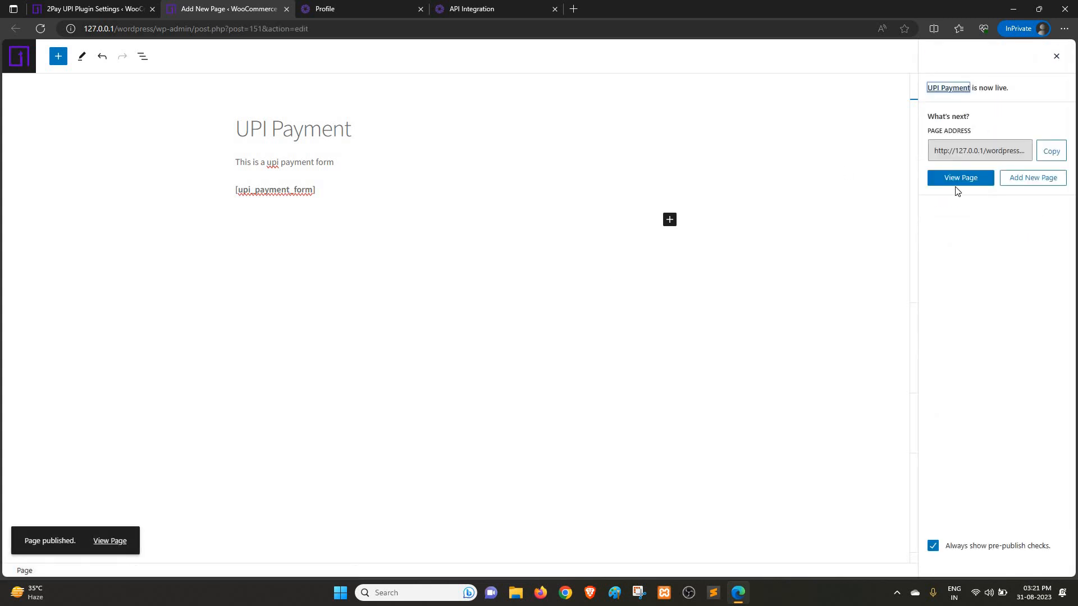
pyautogui.click(953, 183)
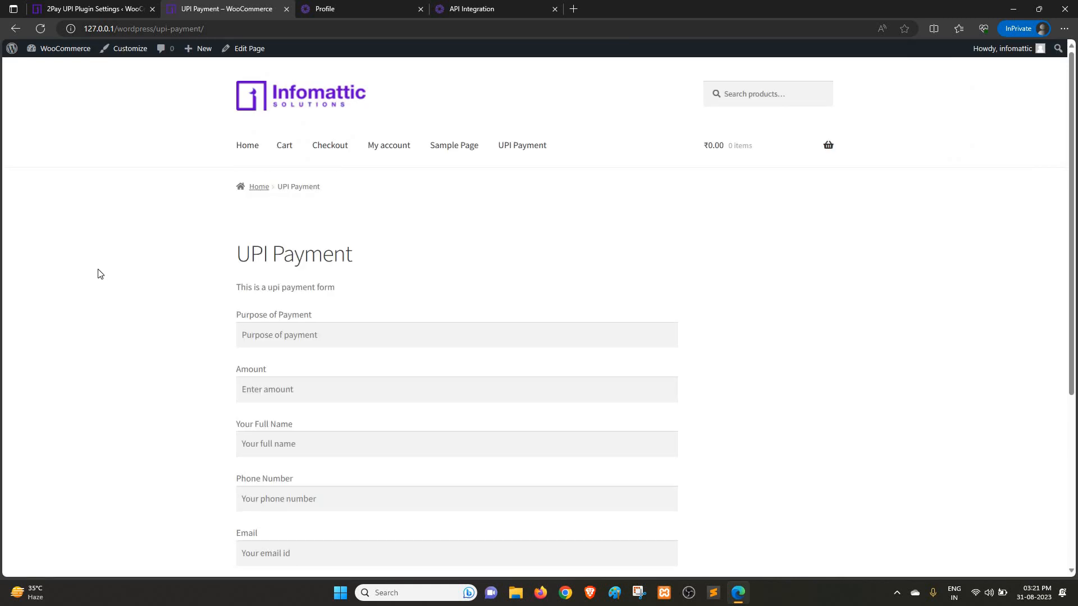
pyautogui.scroll(-3, 97, 274)
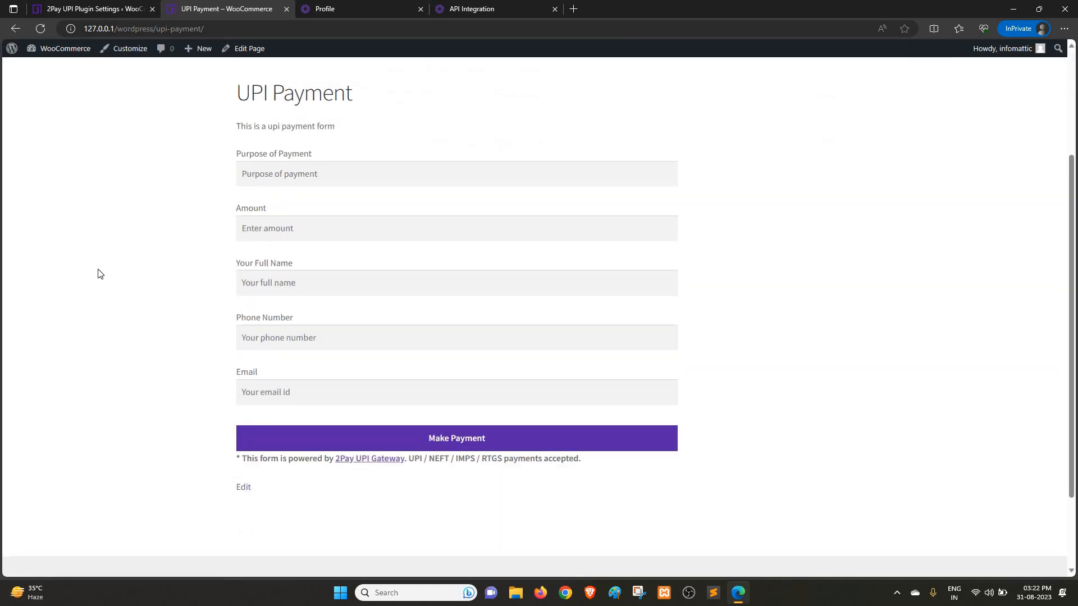
pyautogui.scroll(2, 98, 274)
pyautogui.scroll(-2, 97, 274)
# Step: Enter "Test Payment" as the purpose of payment and 100 as the amount in the UPI Payment form
pyautogui.click(255, 175)
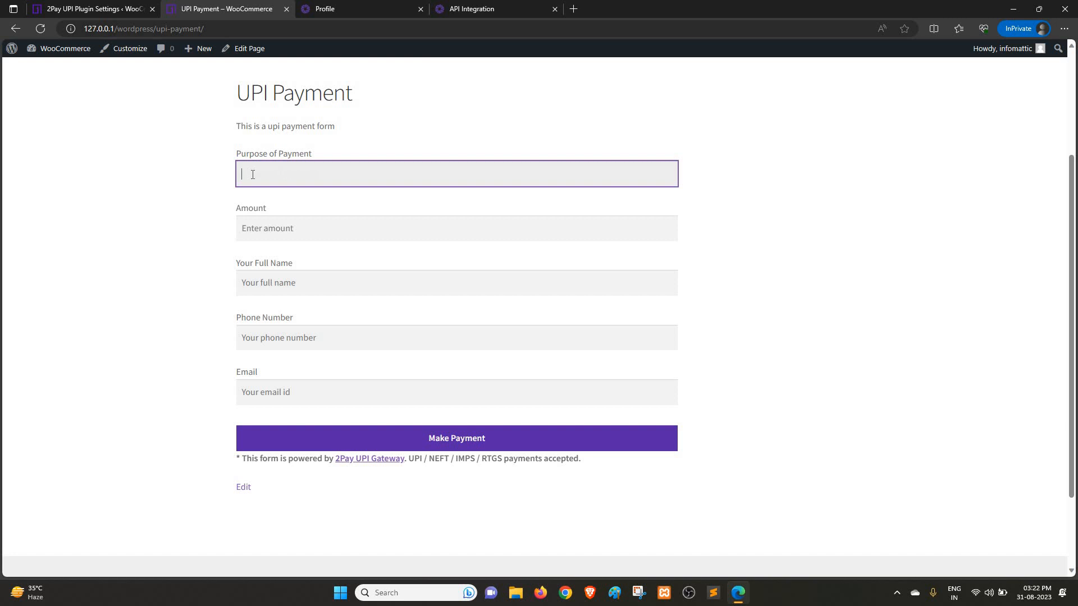
pyautogui.write('Test Payment')
pyautogui.press('Return')
pyautogui.write('100')
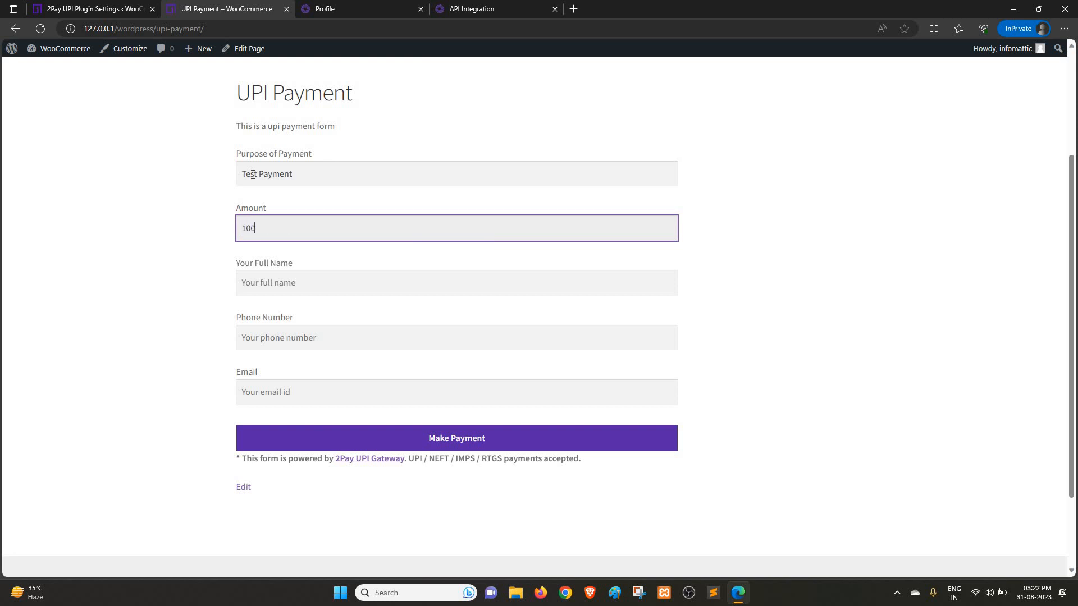
pyautogui.press('Tab')
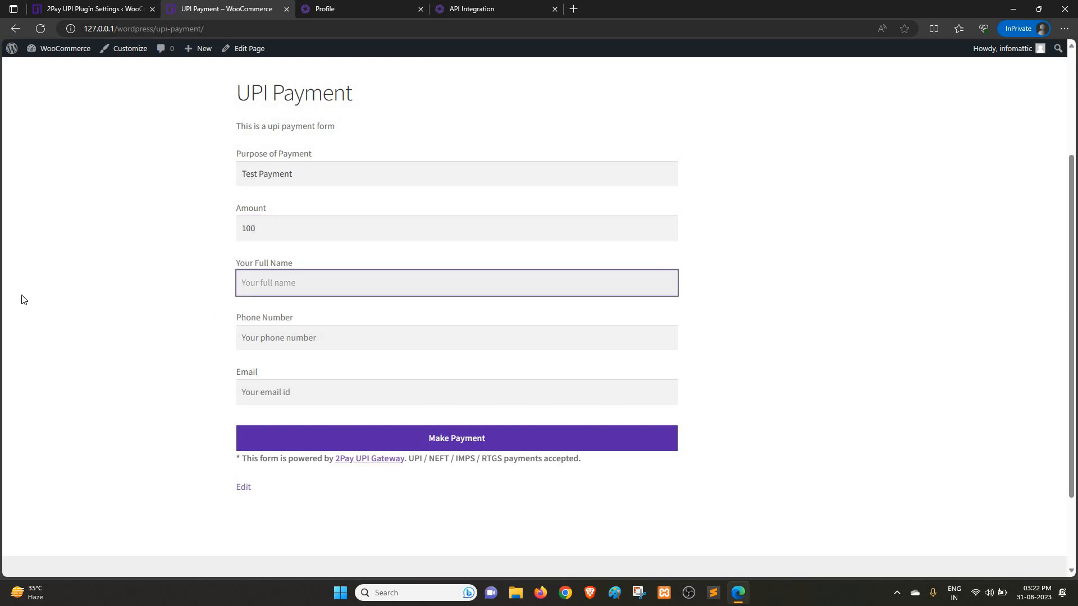
# Step: Fill in the full name as "Wordpress Plugin", then enter the phone number and the saved email address
pyautogui.write('Wordpress Plugin')
pyautogui.click(245, 340)
pyautogui.write('8')
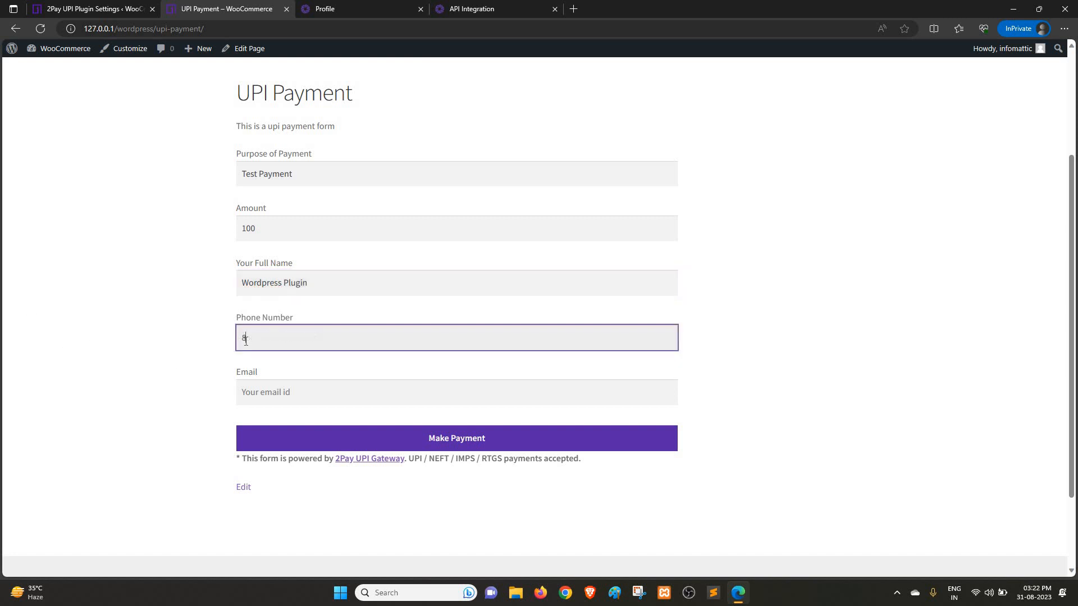
pyautogui.write('123456789')
pyautogui.click(274, 388)
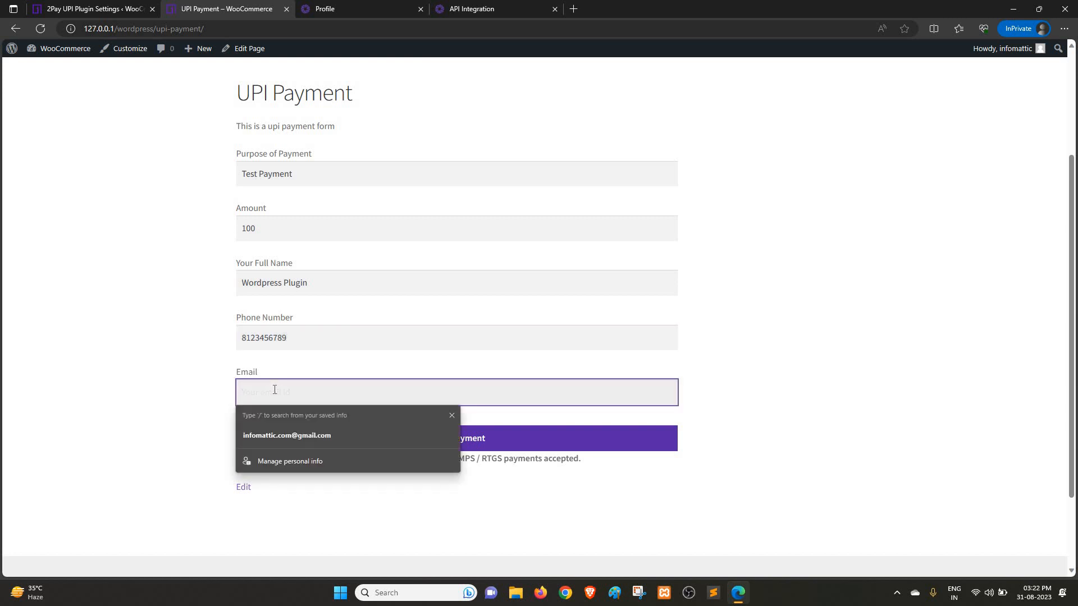
pyautogui.press('Return')
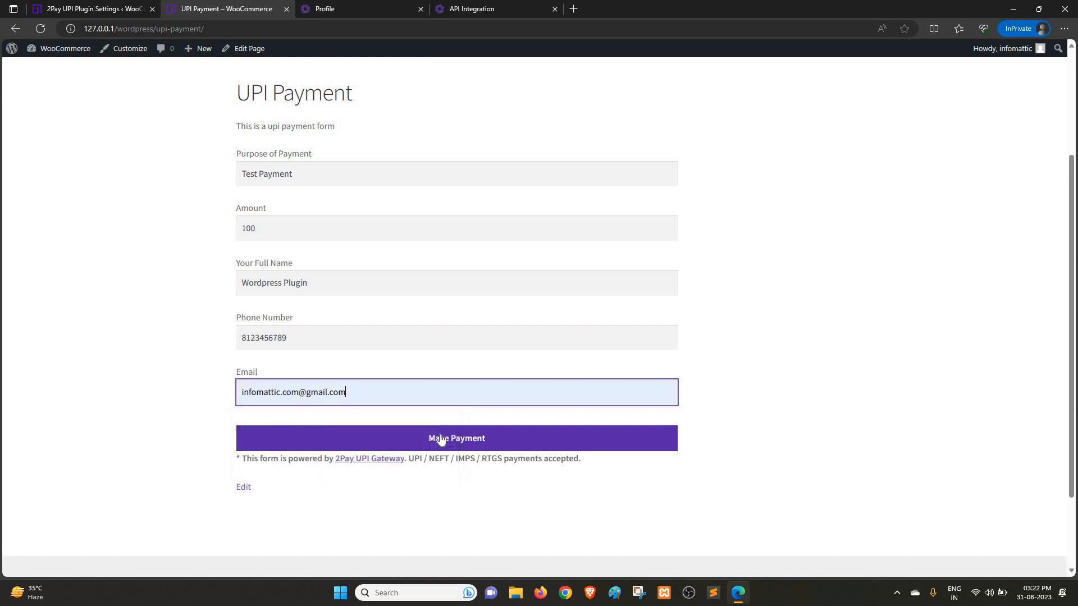
# Step: Submit the payment form, expand the UPI and IMPS options, and proceed to the UPI checkout page
pyautogui.press('Return')
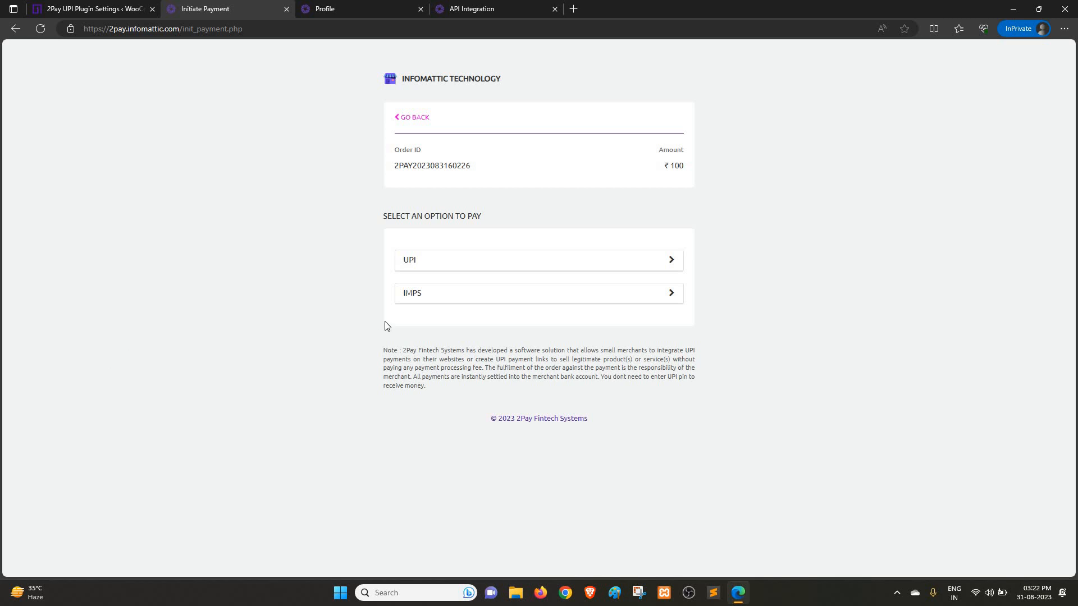
pyautogui.click(671, 264)
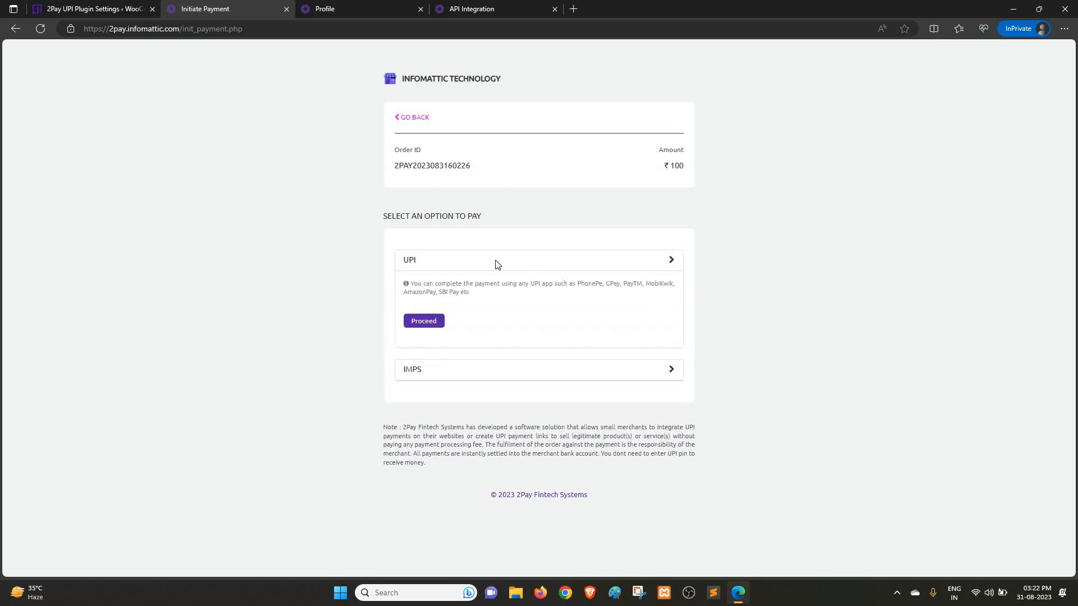
pyautogui.click(670, 371)
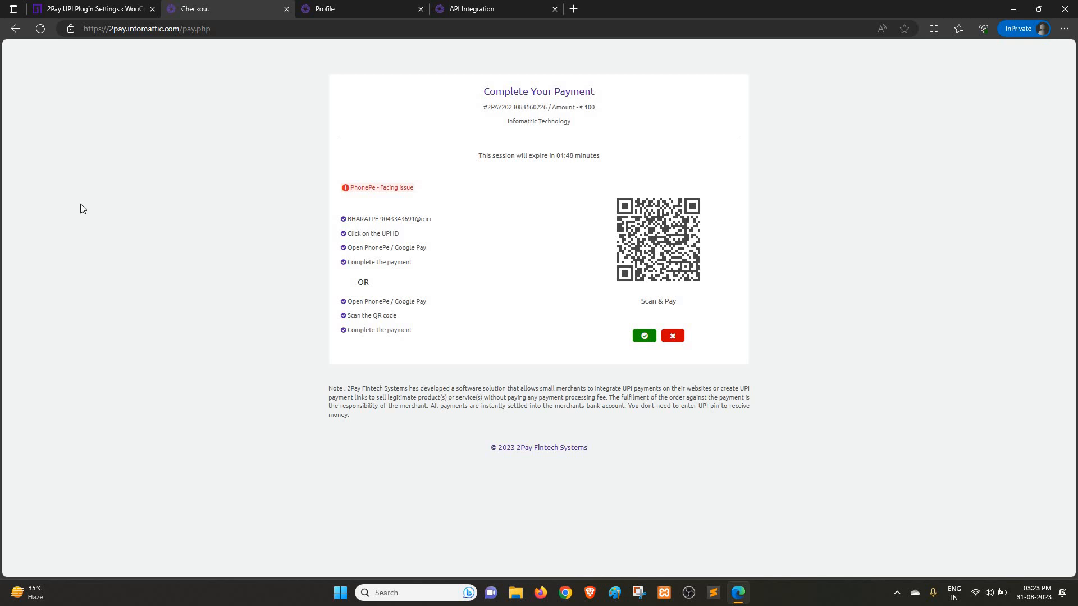
# Step: Return to the 2Pay UPI Plugin Settings page in the WordPress admin
pyautogui.click(99, 6)
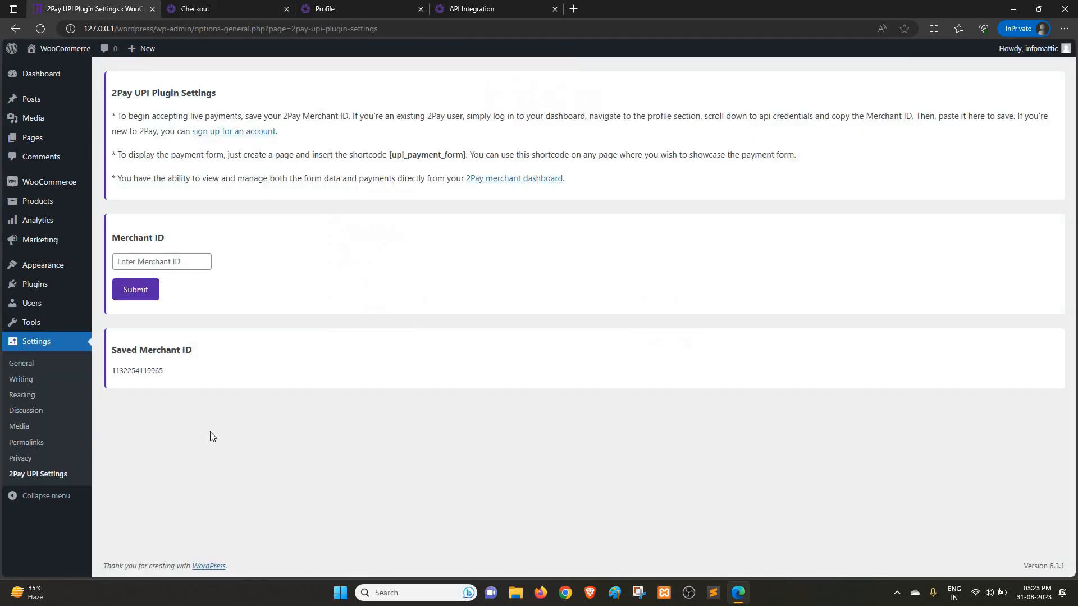